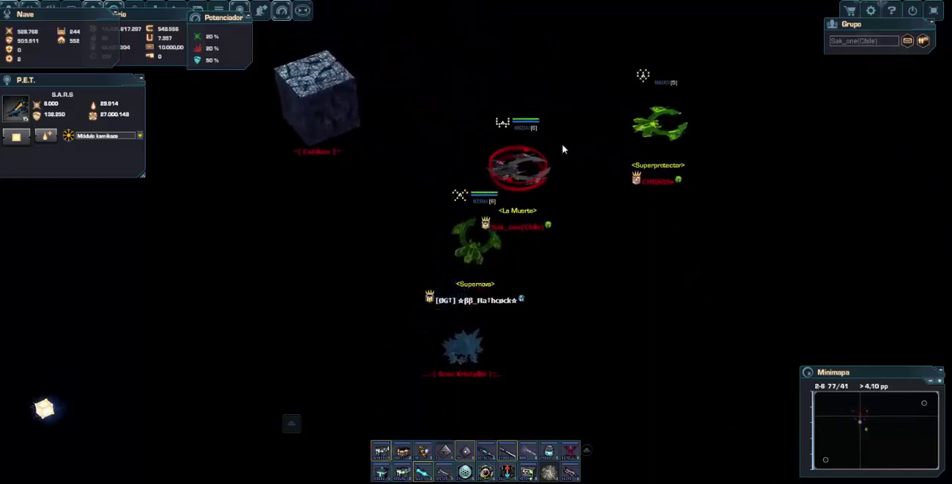
Fly through the asteroids toward the crystal-alien fight and accept the group invitation
{"action": "left_click", "coordinate": [655, 262]}
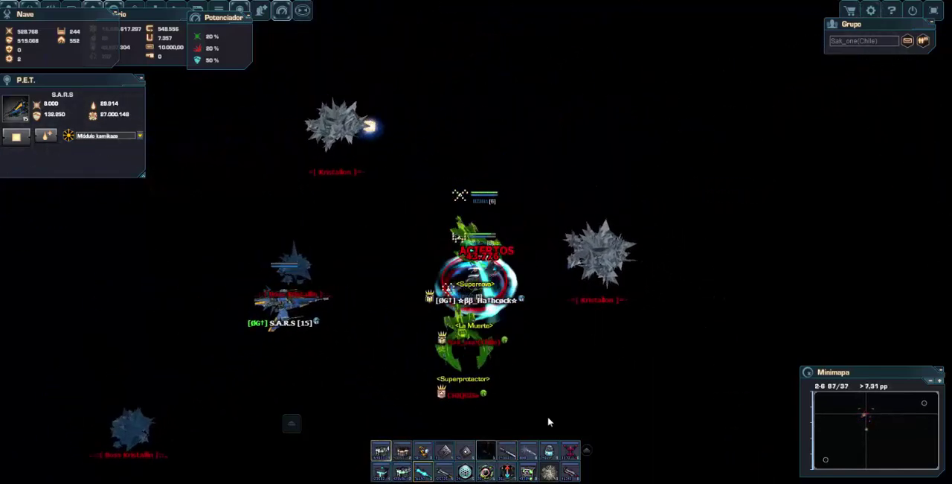
{"action": "left_click", "coordinate": [424, 385]}
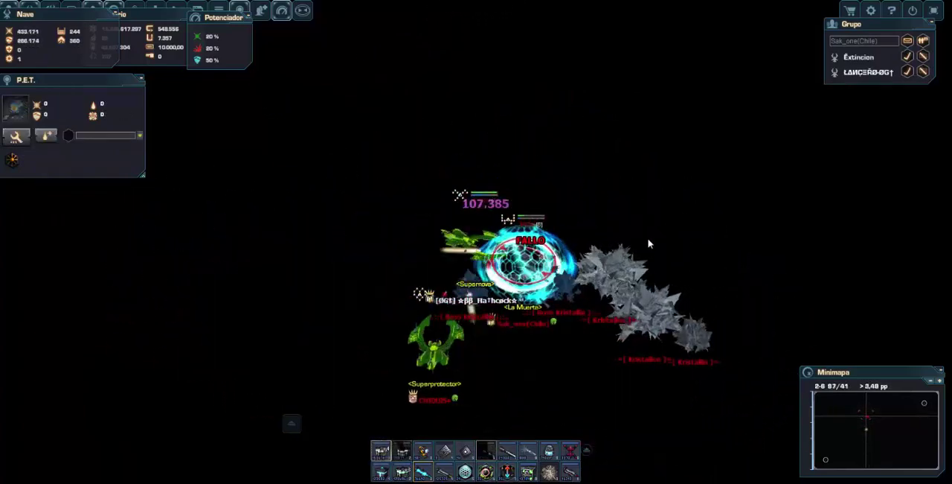
{"action": "left_click", "coordinate": [605, 373]}
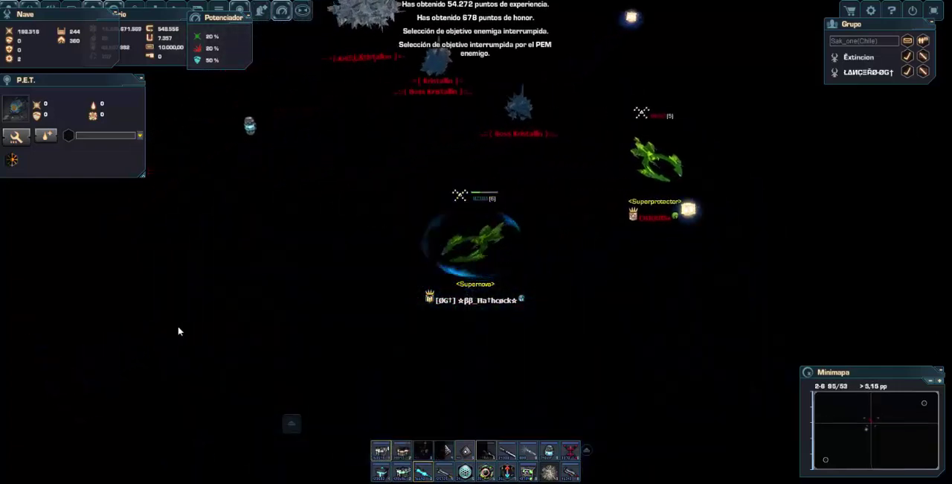
{"action": "left_click", "coordinate": [905, 75]}
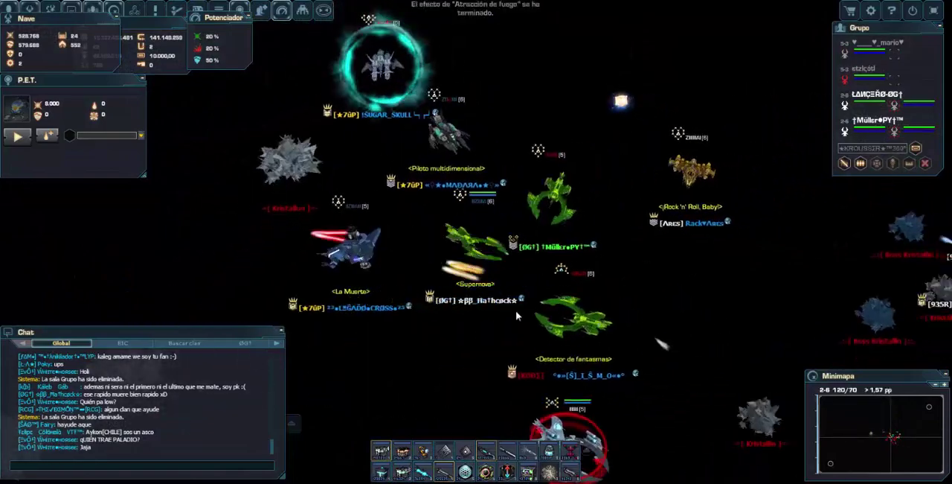
Maneuver toward allies and enemy ships on map 2-6, closing the chat window
{"action": "left_click", "coordinate": [351, 362]}
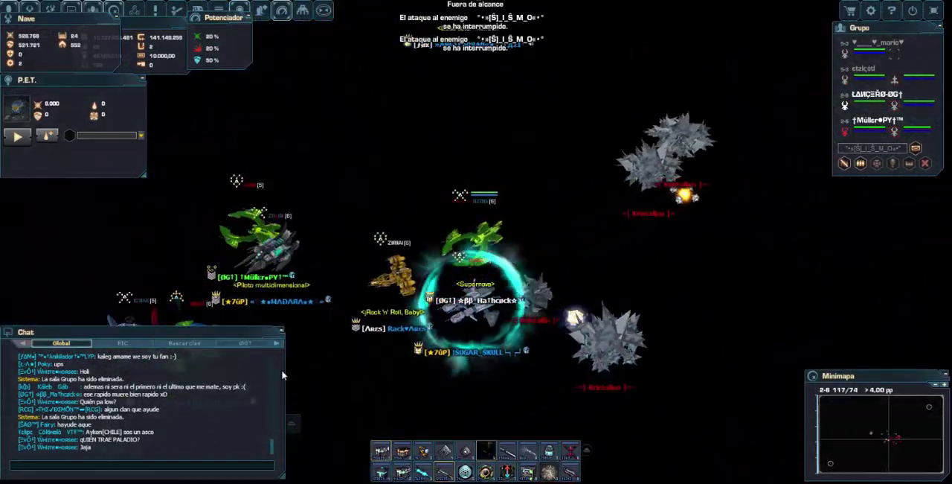
{"action": "left_click", "coordinate": [191, 312]}
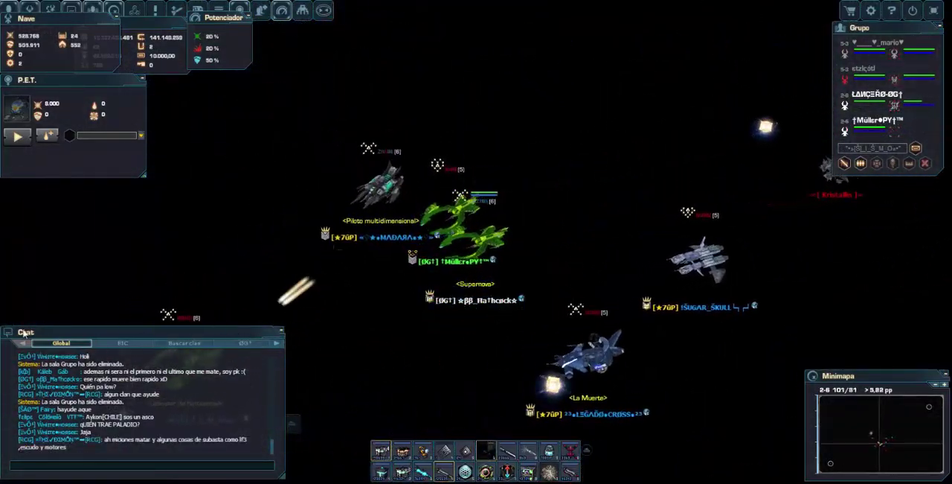
{"action": "left_click", "coordinate": [25, 333]}
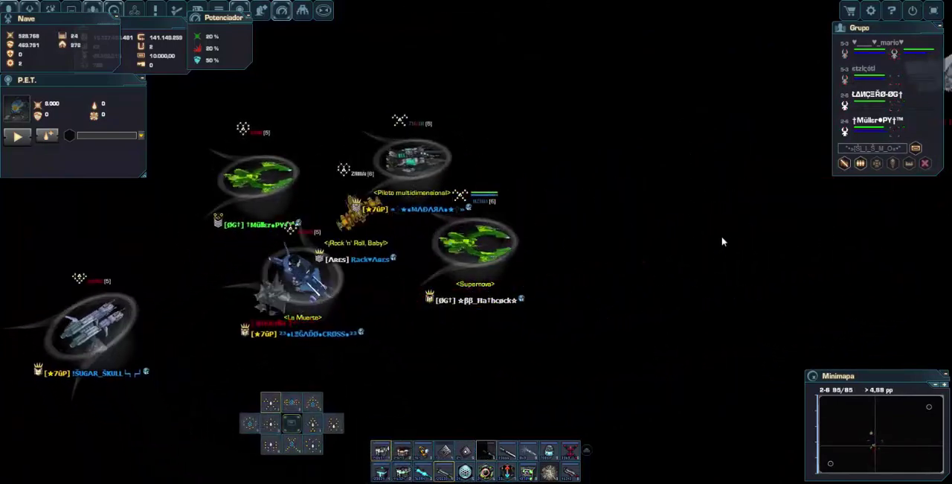
{"action": "left_click", "coordinate": [722, 241]}
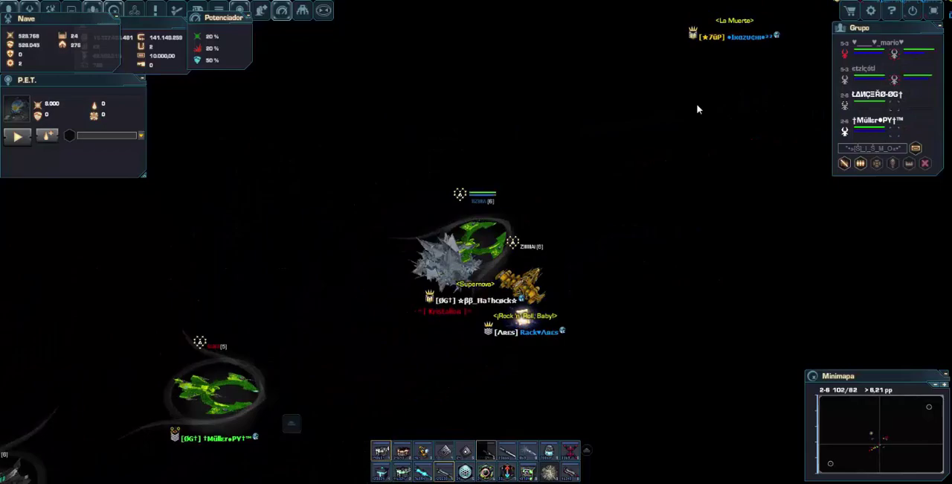
{"action": "left_click", "coordinate": [590, 29]}
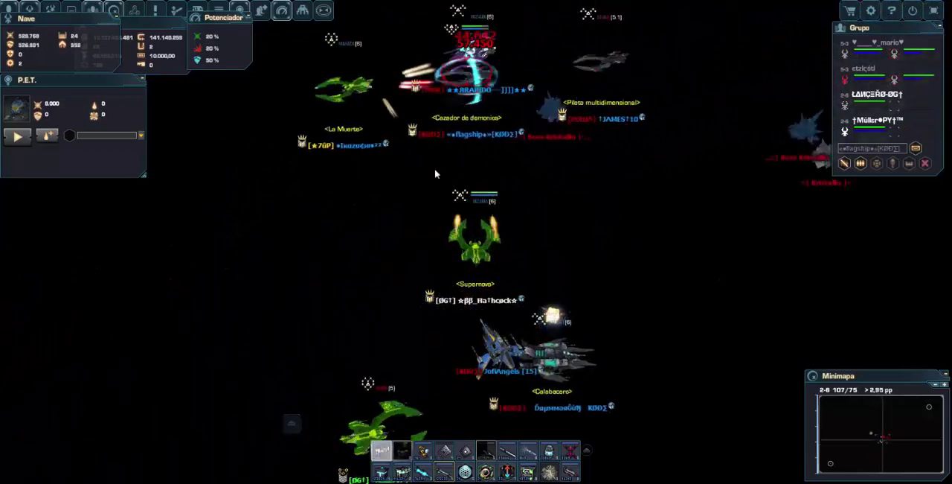
Dodge attackers, switch between enemy targets, and send the PET off as a kamikaze
{"action": "left_click", "coordinate": [419, 344]}
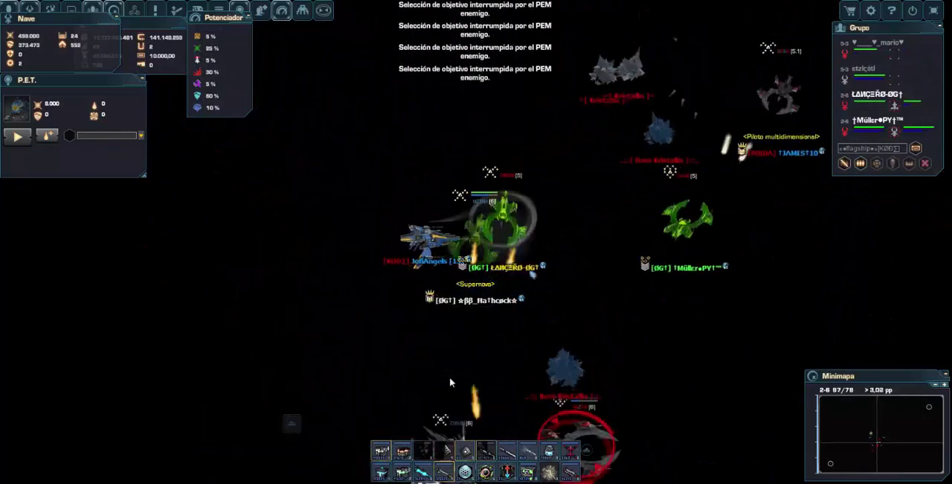
{"action": "left_click", "coordinate": [595, 120]}
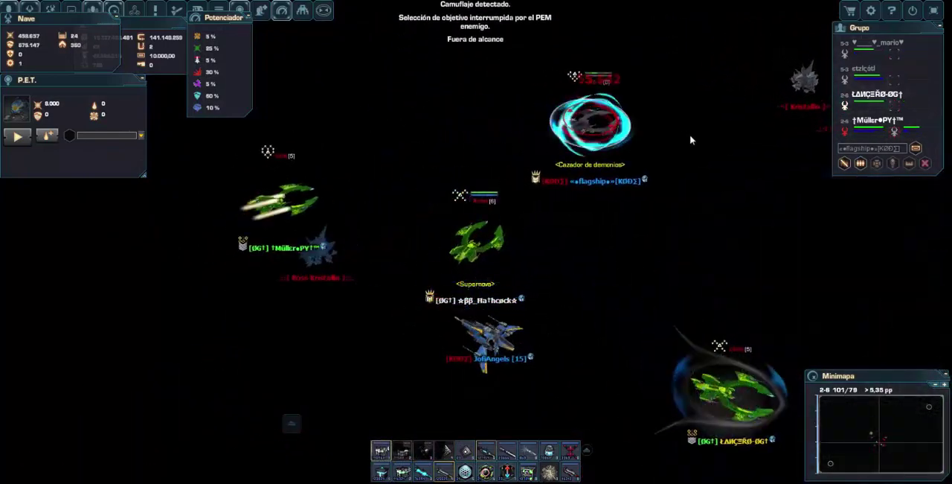
{"action": "left_click", "coordinate": [749, 254]}
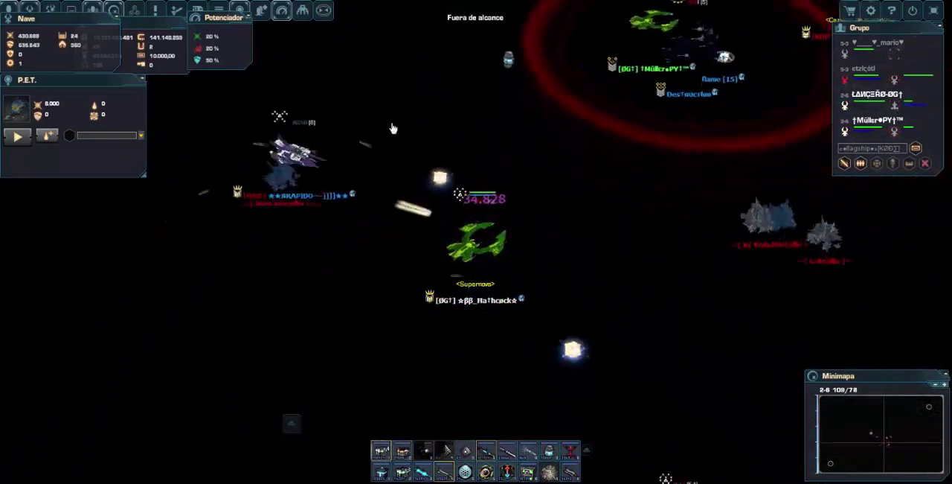
{"action": "left_click", "coordinate": [513, 142]}
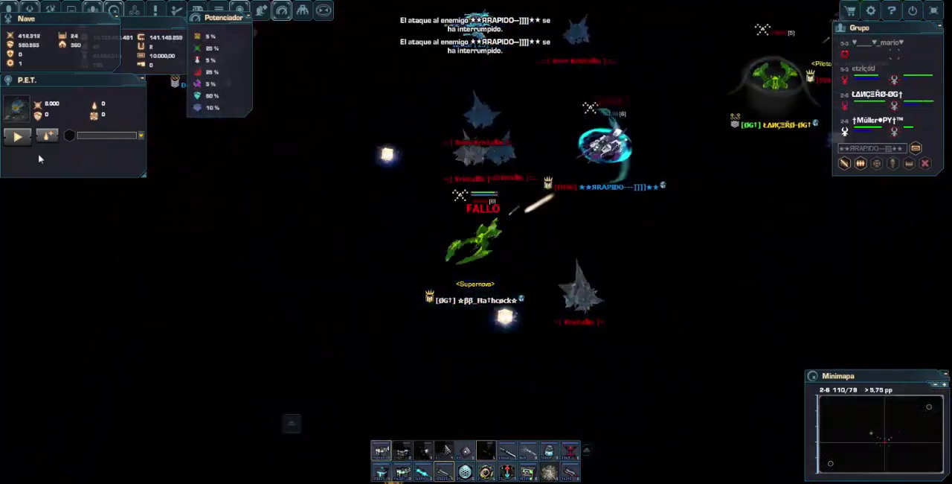
{"action": "left_click", "coordinate": [105, 180]}
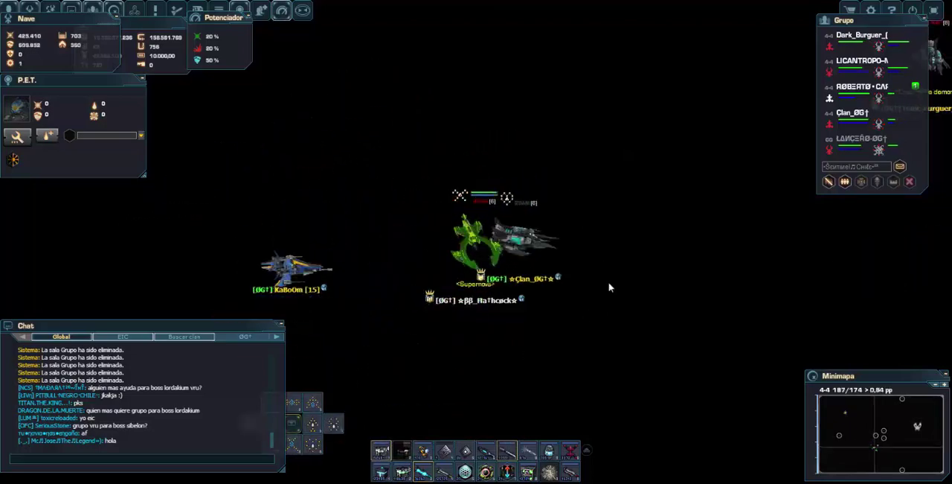
Strafe through the enemy cluster with the clan group, then target The Reaper
{"action": "left_click", "coordinate": [781, 221]}
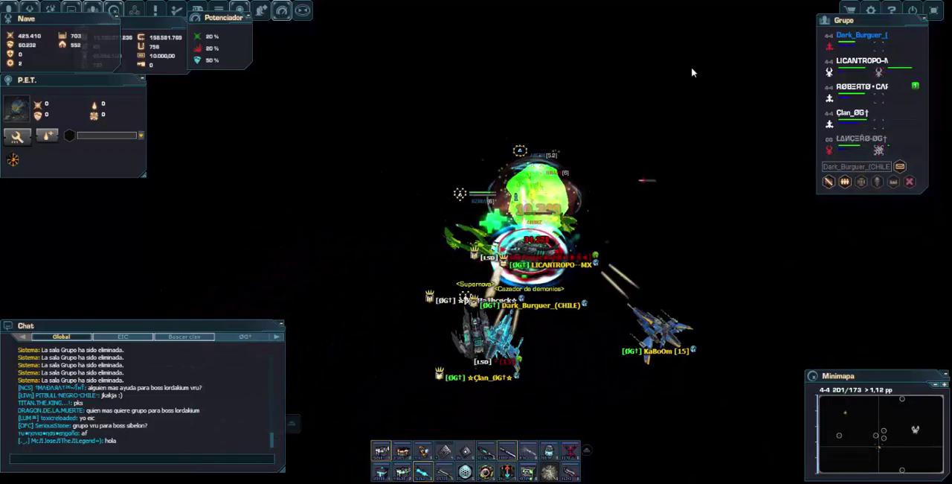
{"action": "left_click", "coordinate": [339, 257]}
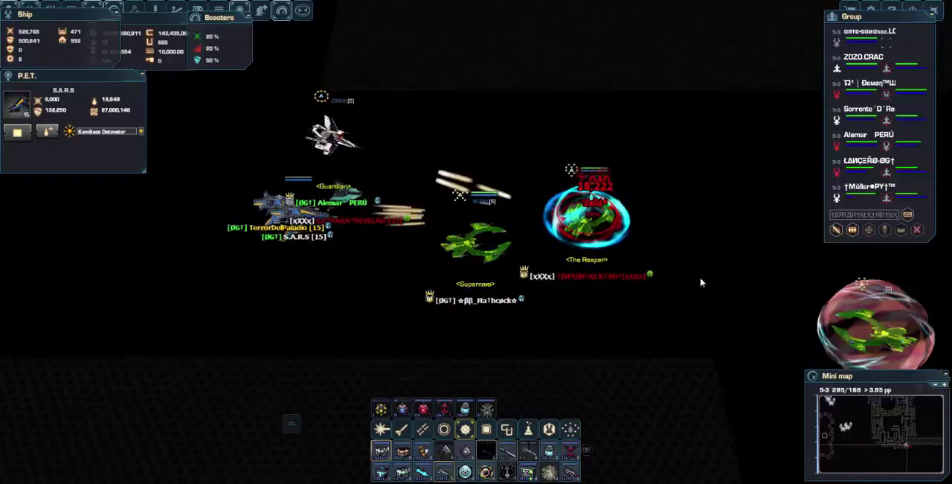
{"action": "left_click", "coordinate": [700, 282]}
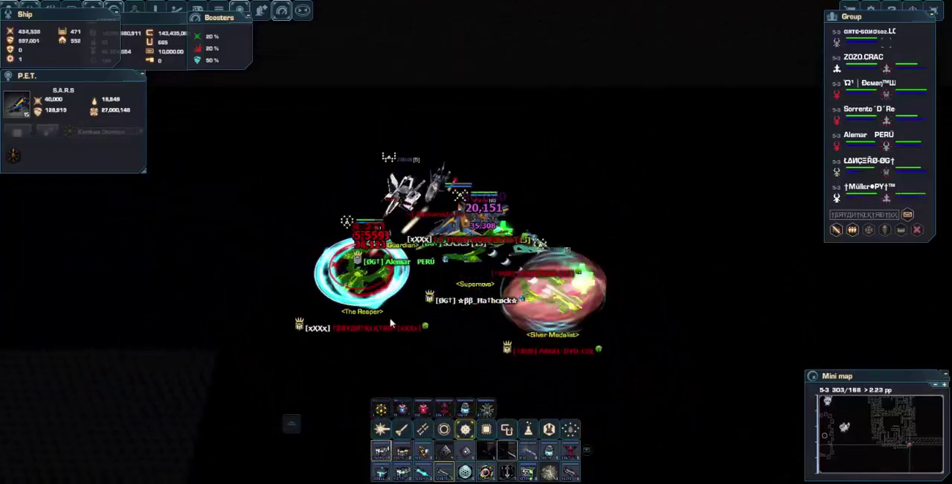
{"action": "left_click", "coordinate": [355, 244]}
{"action": "left_click", "coordinate": [606, 278]}
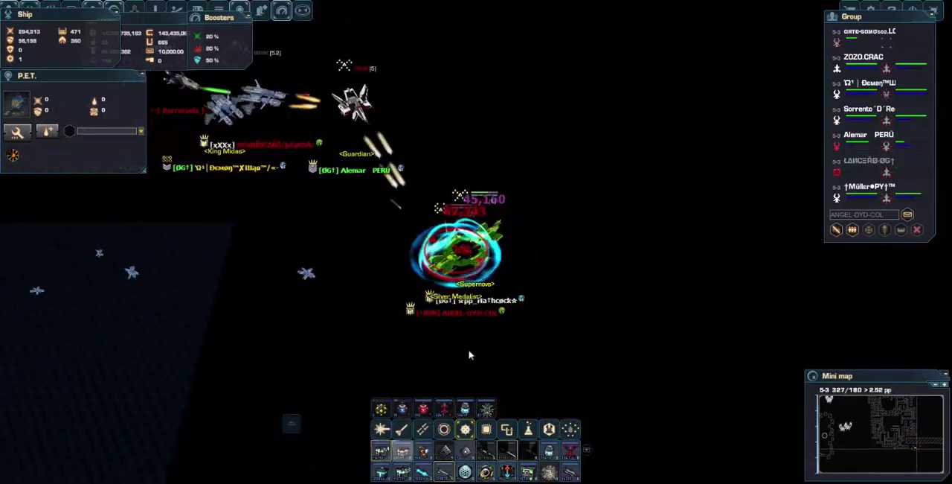
{"action": "left_click", "coordinate": [627, 131]}
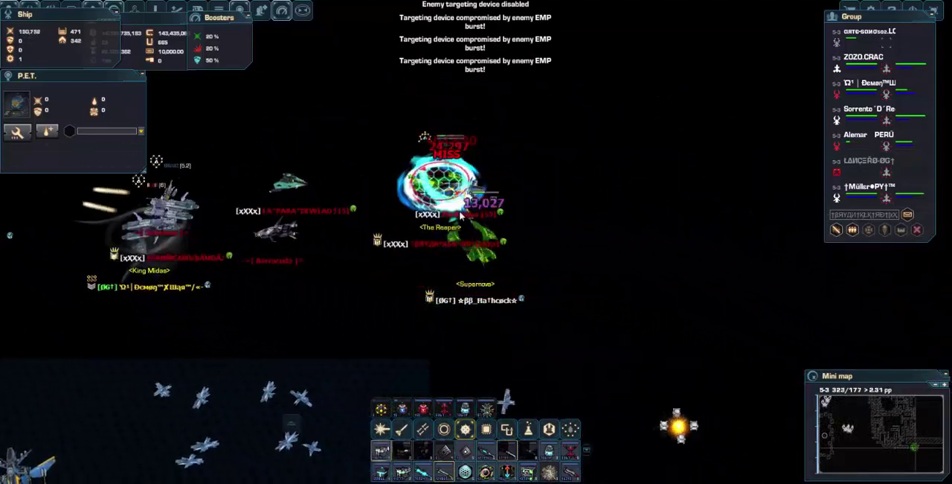
{"action": "left_click", "coordinate": [325, 314]}
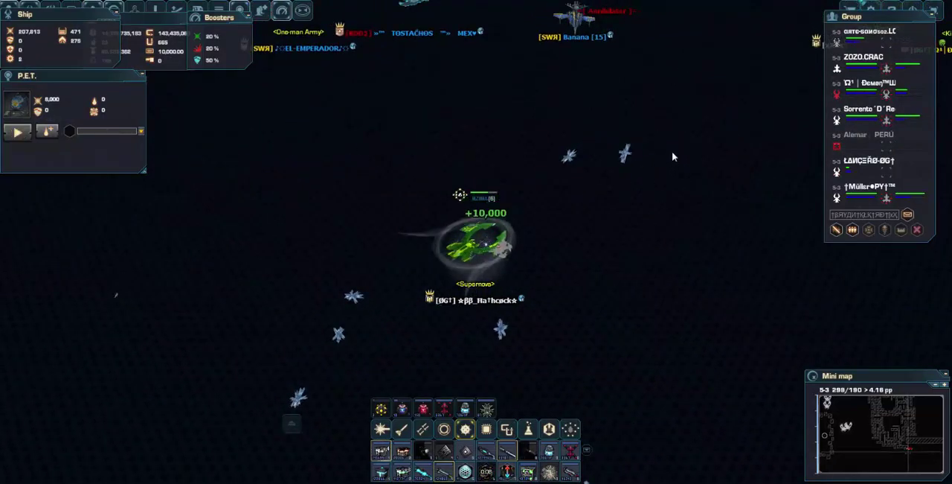
{"action": "left_click", "coordinate": [707, 125]}
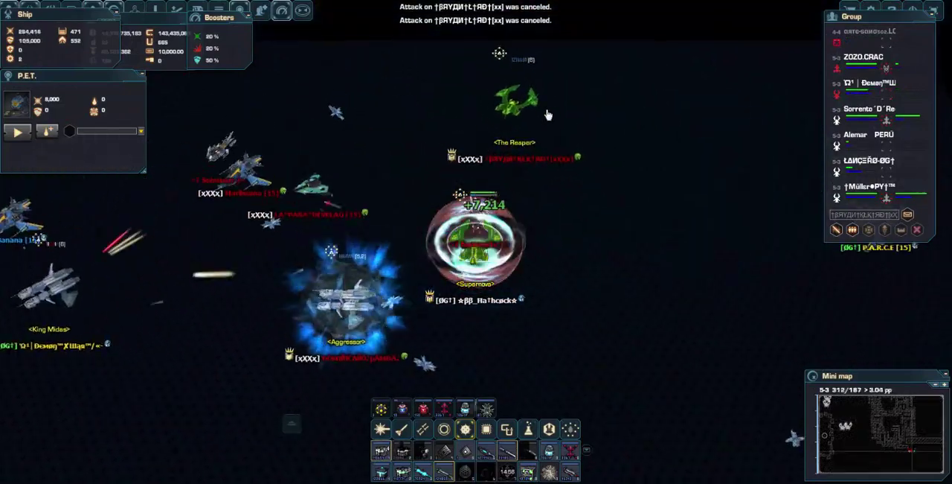
{"action": "left_click", "coordinate": [459, 203]}
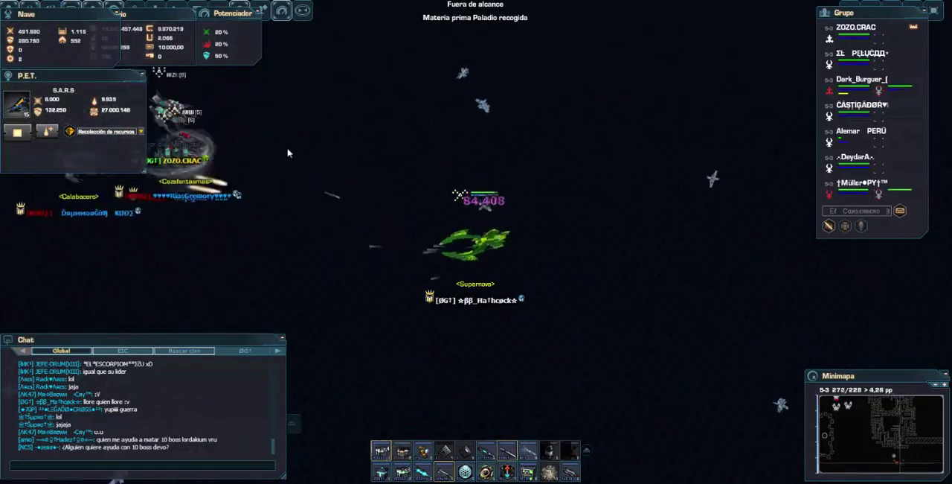
Target RiasGremory, fire special ability 7 at it, and maneuver around it
{"action": "left_click", "coordinate": [393, 383]}
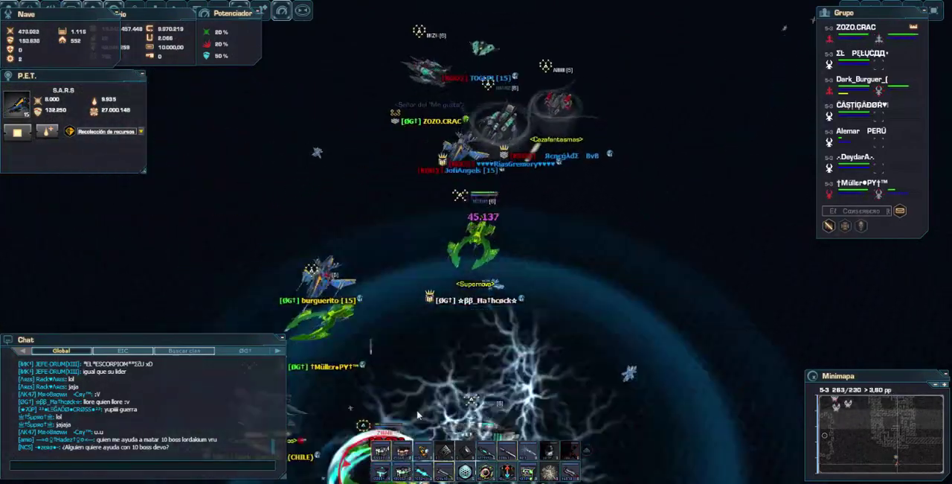
{"action": "left_click", "coordinate": [623, 144]}
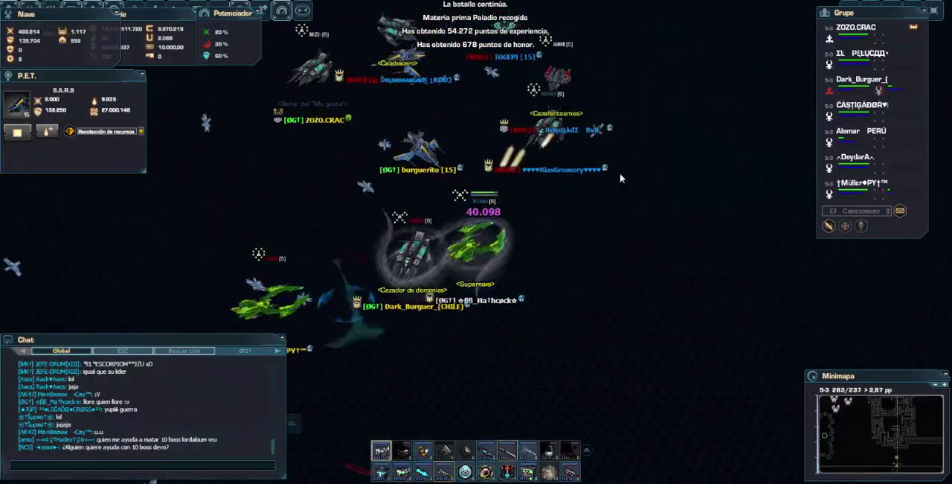
{"action": "key", "text": "7"}
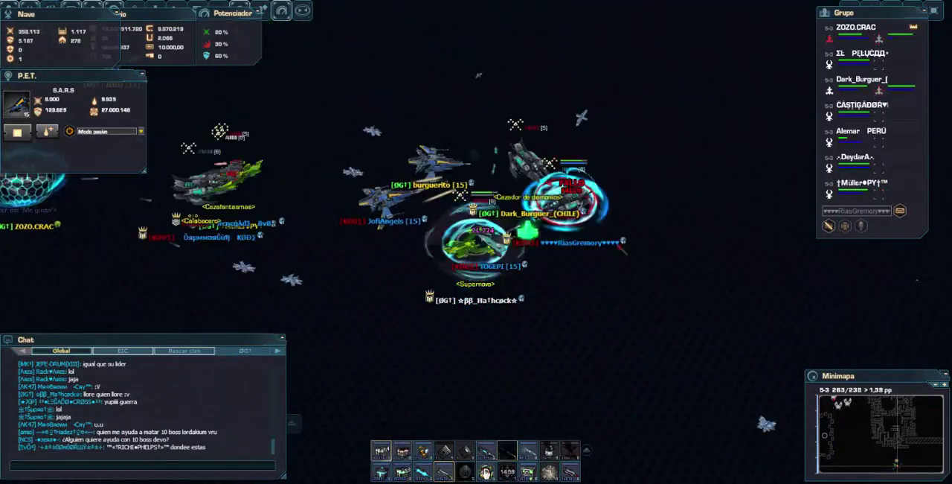
{"action": "left_click", "coordinate": [664, 328]}
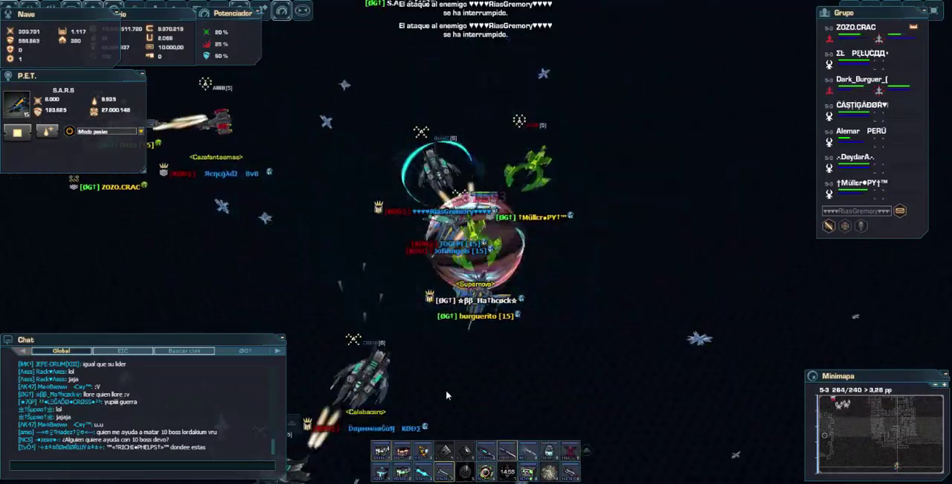
{"action": "left_click", "coordinate": [447, 394]}
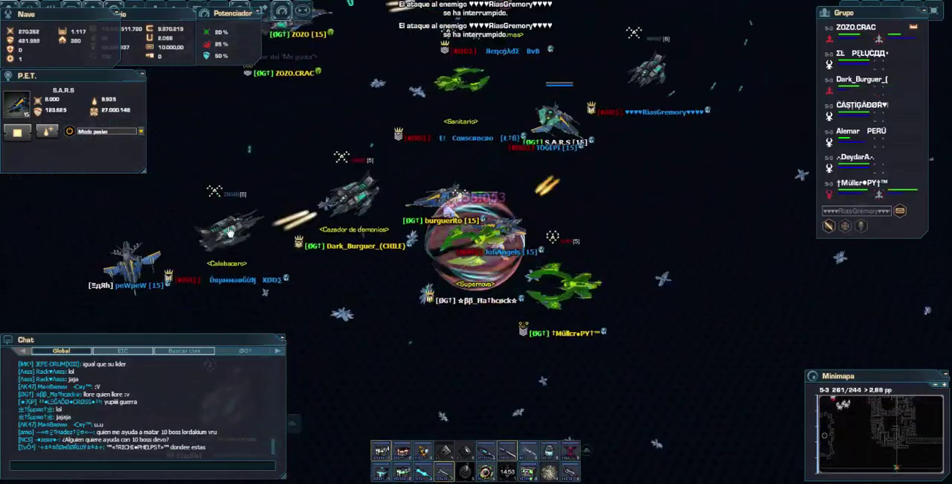
{"action": "left_click", "coordinate": [229, 186]}
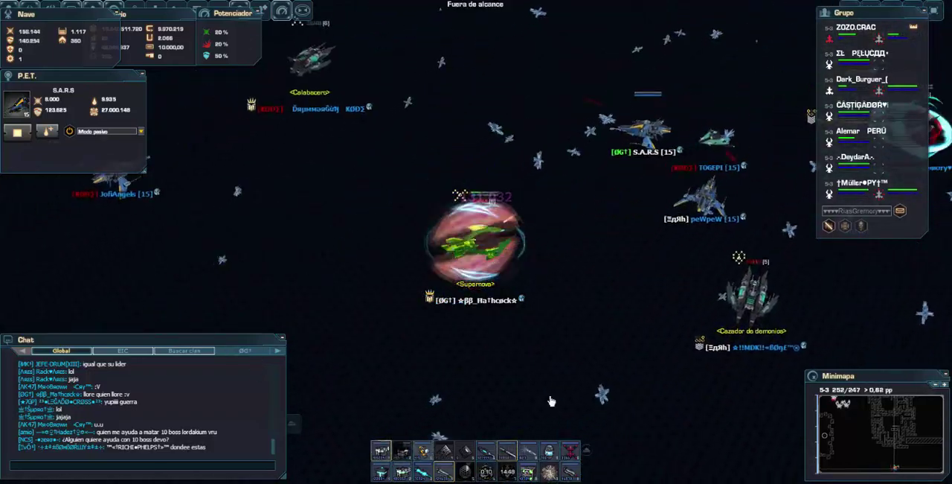
Set off an EMP with key 6, collapse the group list, and close chat
{"action": "key", "text": "6"}
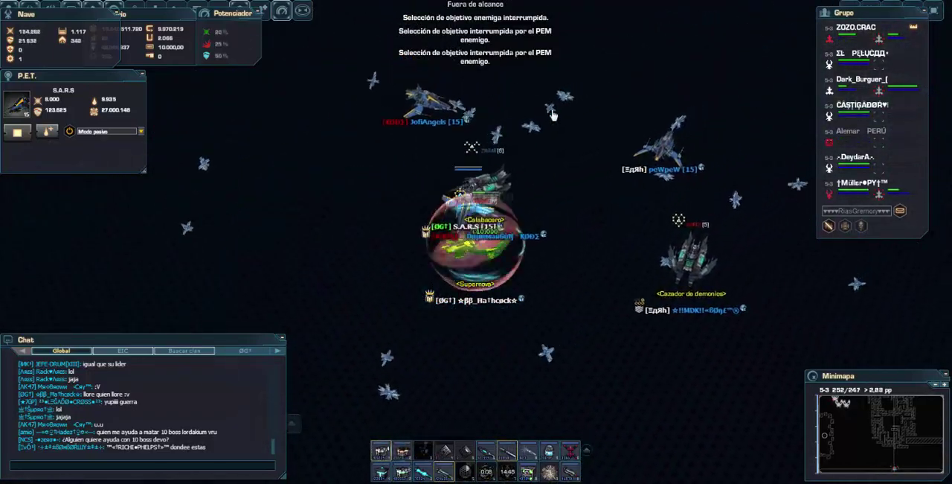
{"action": "left_click", "coordinate": [552, 114]}
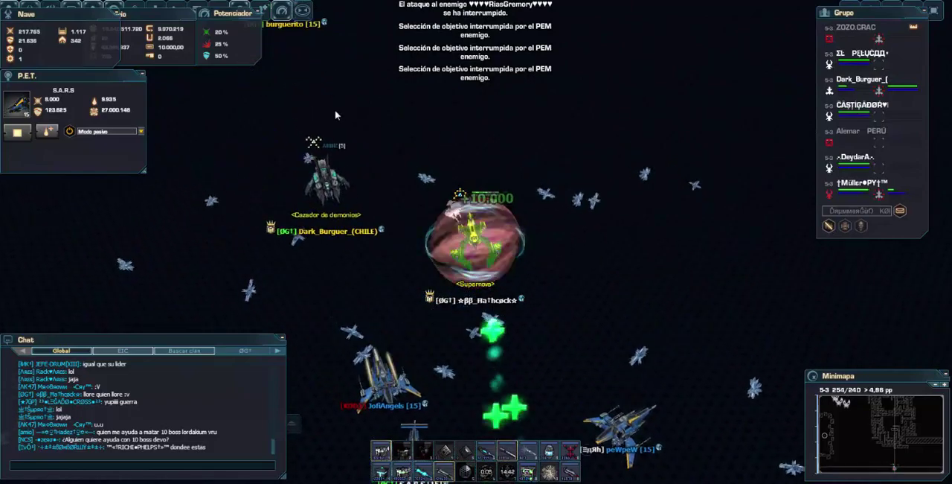
{"action": "left_click", "coordinate": [448, 312]}
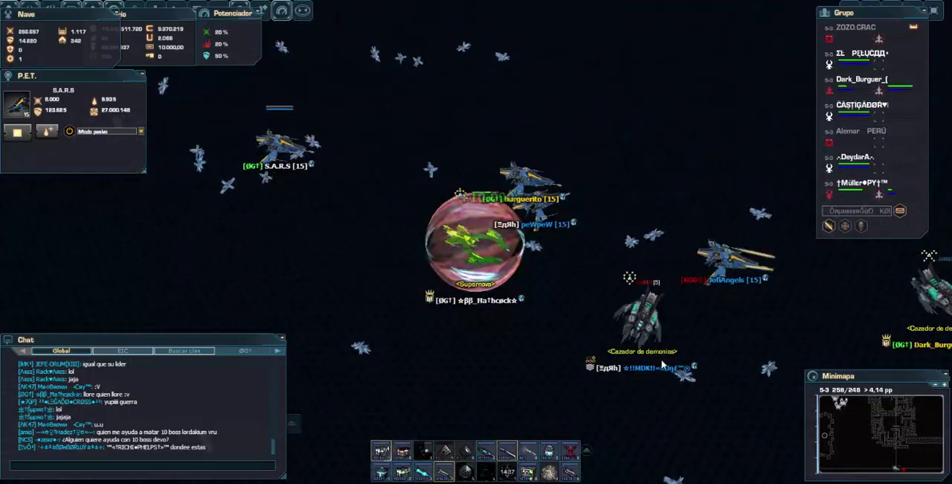
{"action": "left_click", "coordinate": [662, 363]}
{"action": "left_click", "coordinate": [21, 344]}
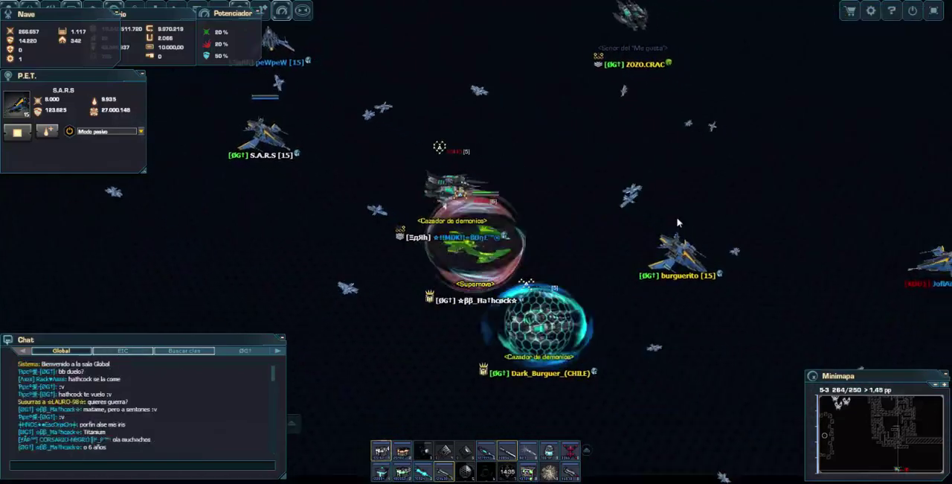
{"action": "left_click", "coordinate": [814, 219]}
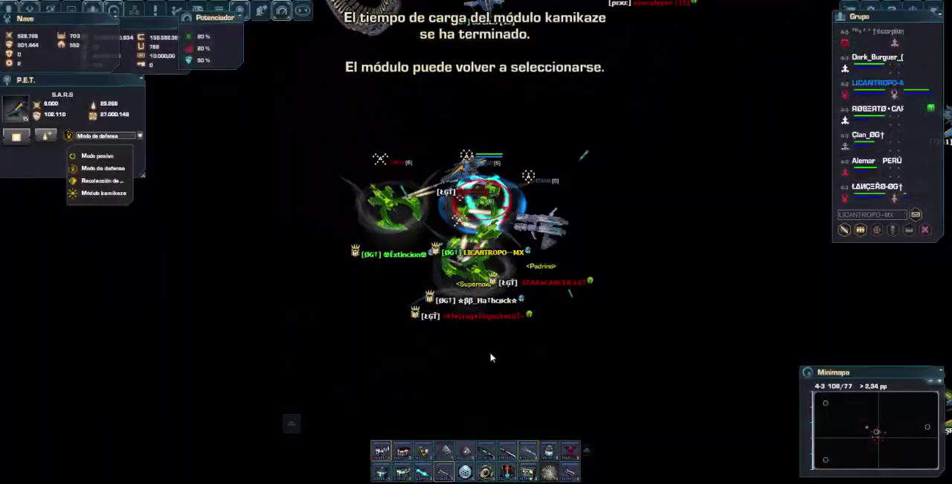
Switch the PET to kamikaze mode and target the Cazador de demonios enemy
{"action": "left_click", "coordinate": [117, 206]}
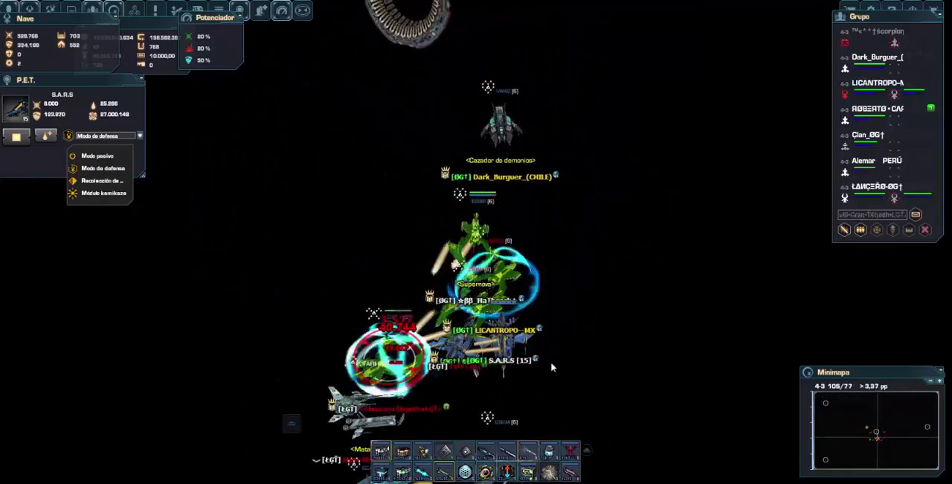
{"action": "left_click", "coordinate": [112, 194]}
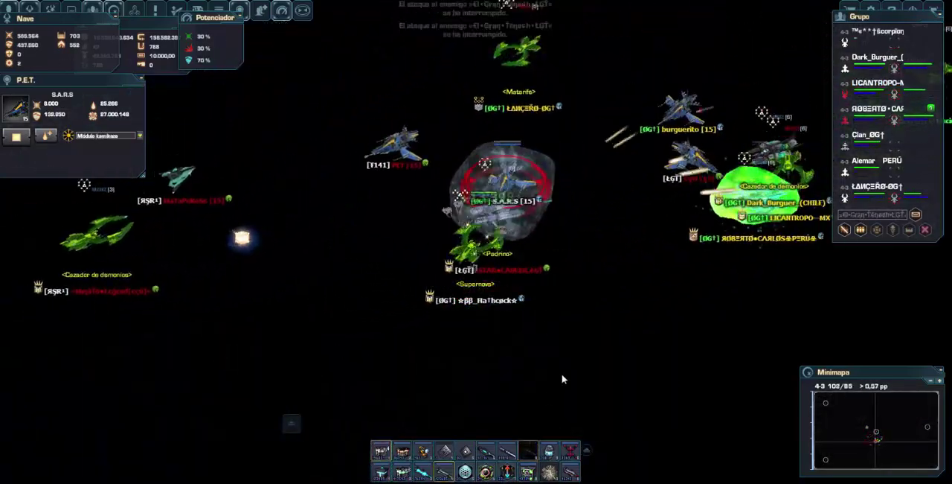
{"action": "left_click", "coordinate": [648, 357]}
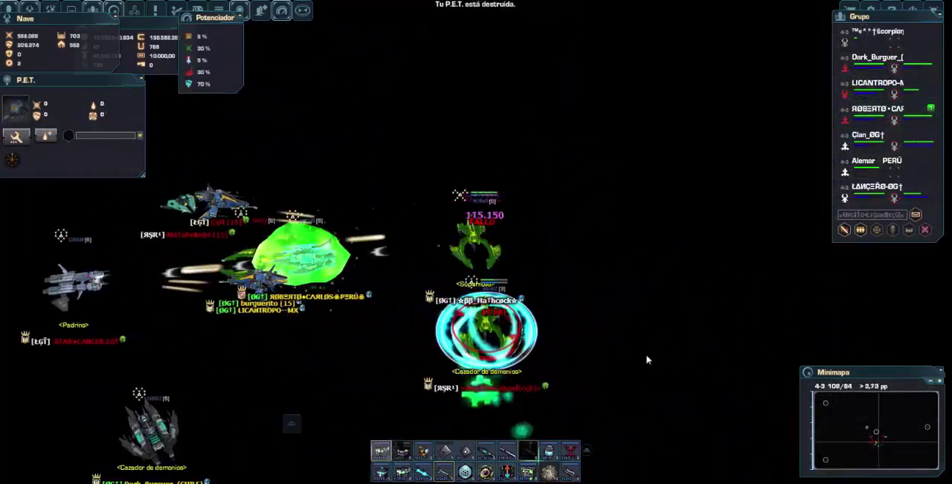
{"action": "left_click", "coordinate": [196, 229]}
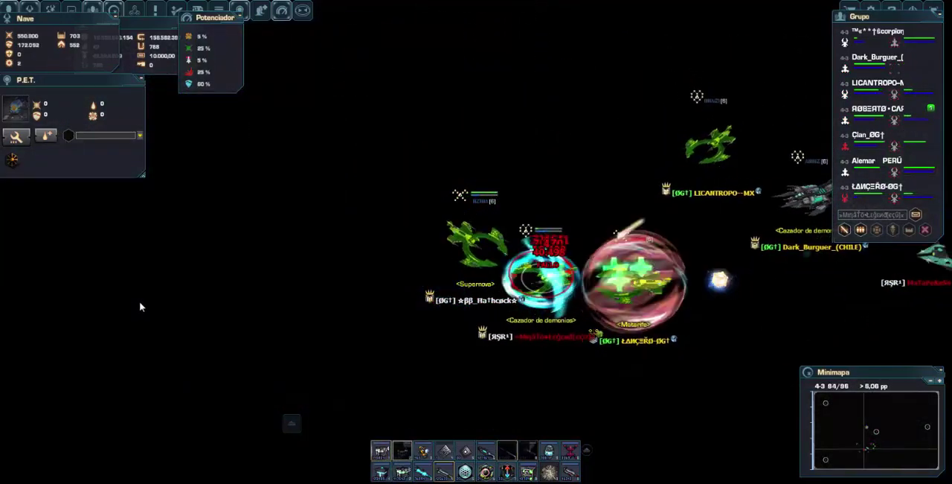
{"action": "left_click", "coordinate": [687, 128]}
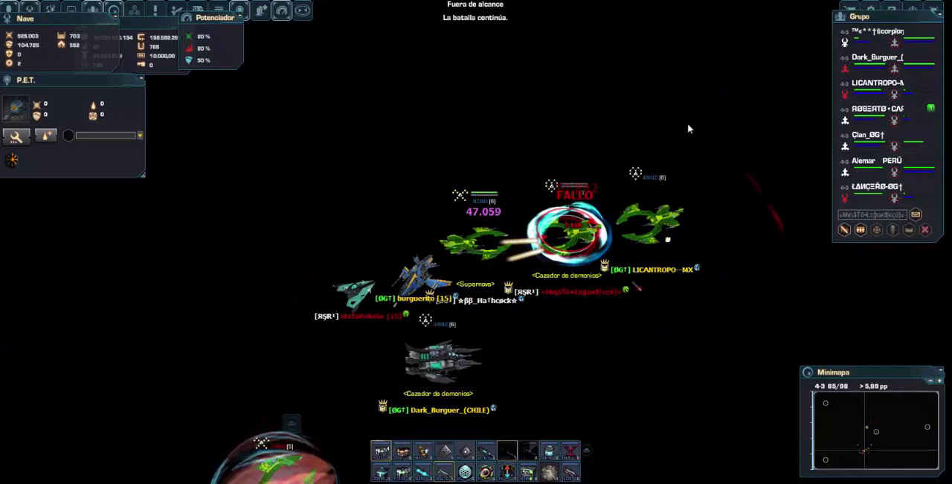
{"action": "left_click", "coordinate": [246, 204]}
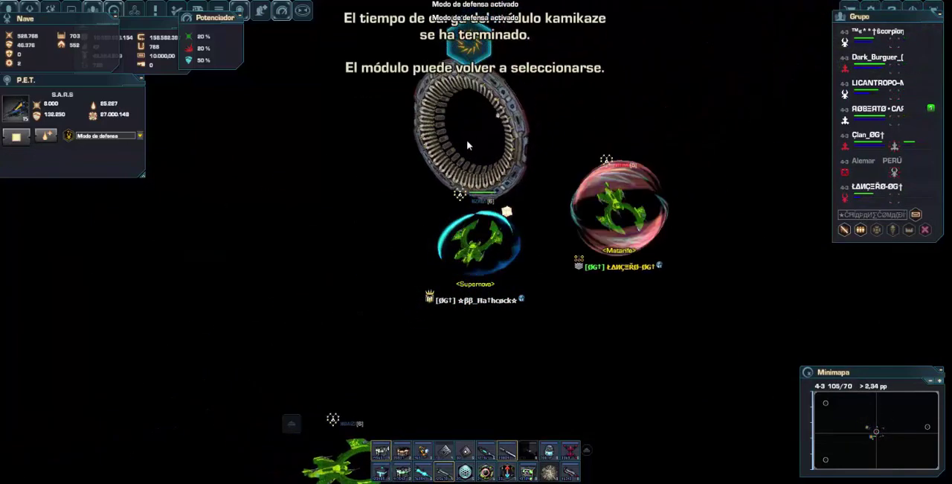
Steer away from the portal to join the allied ships and fly right
{"action": "left_click_drag", "start_coordinate": [584, 368], "coordinate": [611, 255]}
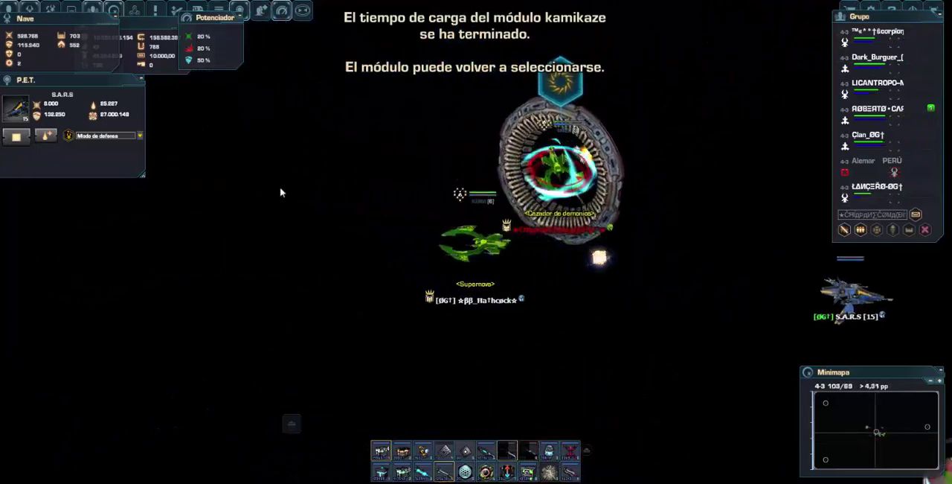
{"action": "left_click", "coordinate": [316, 257]}
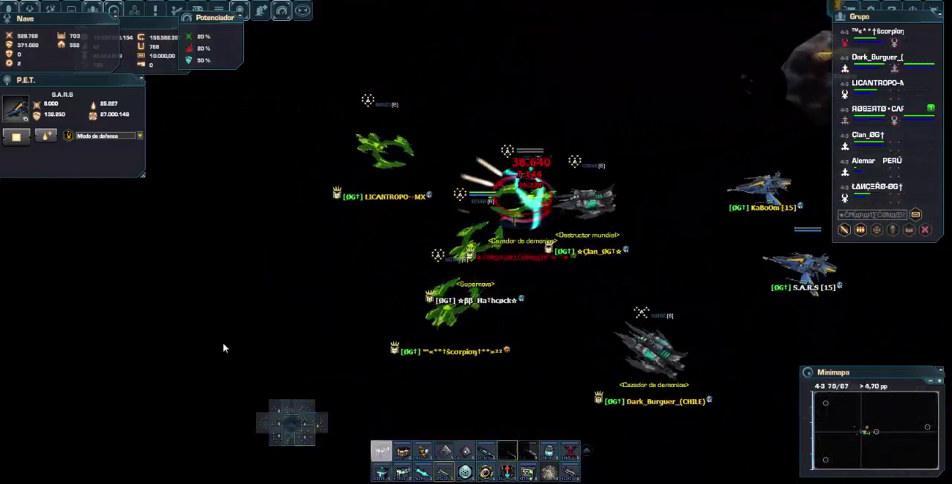
{"action": "left_click", "coordinate": [735, 181]}
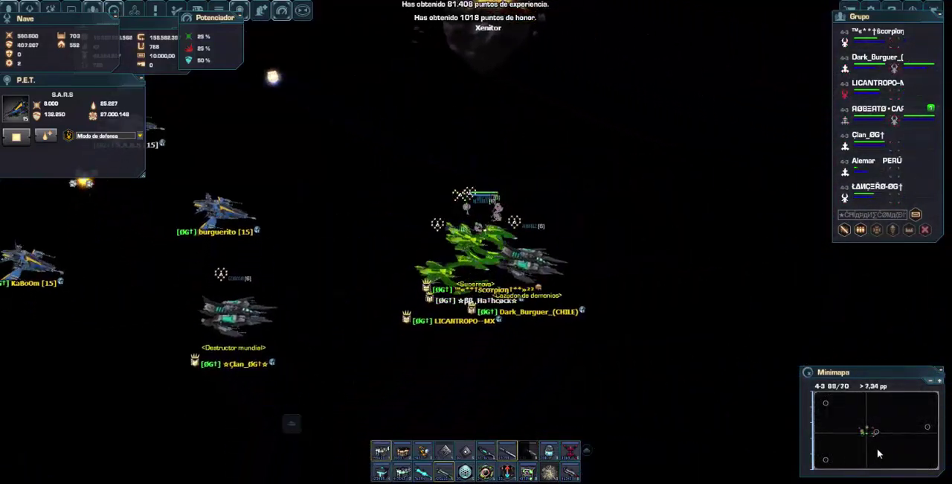
{"action": "left_click_drag", "start_coordinate": [738, 116], "coordinate": [588, 439]}
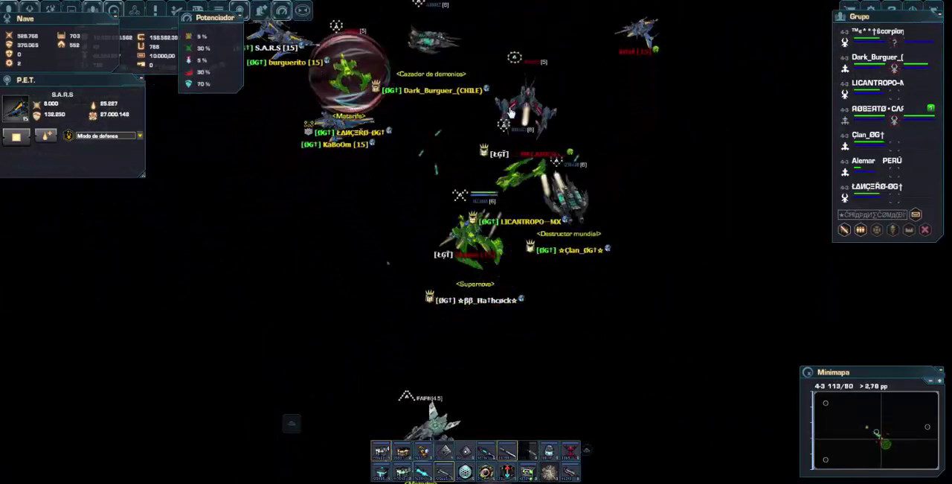
{"action": "mouse_move", "coordinate": [588, 439]}
{"action": "left_mouse_down"}
{"action": "mouse_move", "coordinate": [292, 186]}
{"action": "mouse_move", "coordinate": [482, 370]}
{"action": "left_mouse_up"}
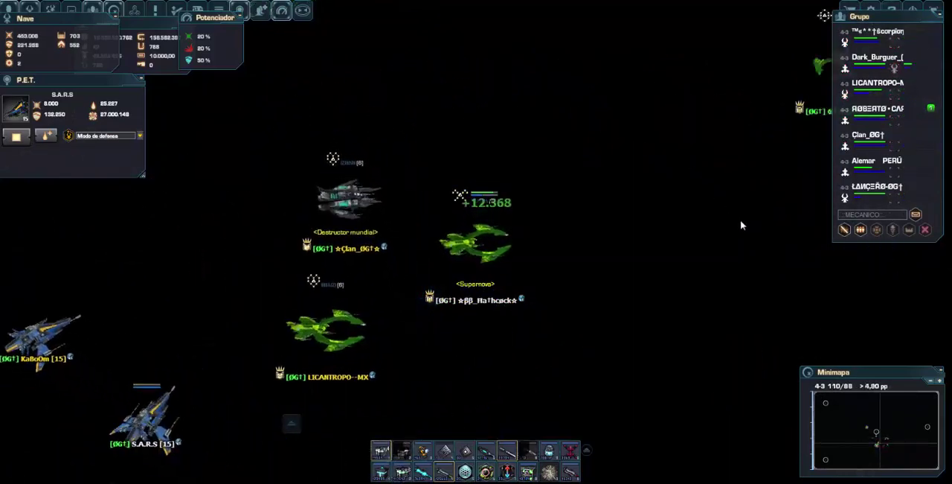
{"action": "left_click", "coordinate": [731, 282]}
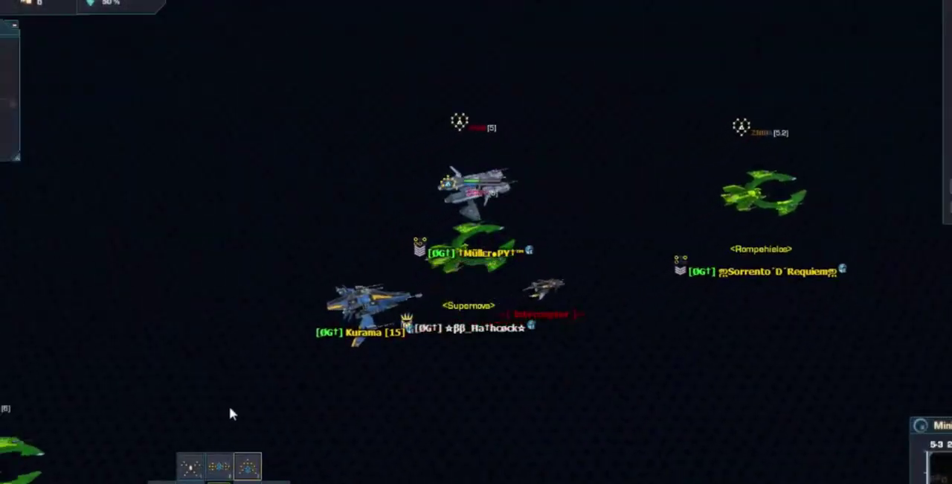
Target Calabacero and release an electric burst with key 4
{"action": "left_click", "coordinate": [93, 382]}
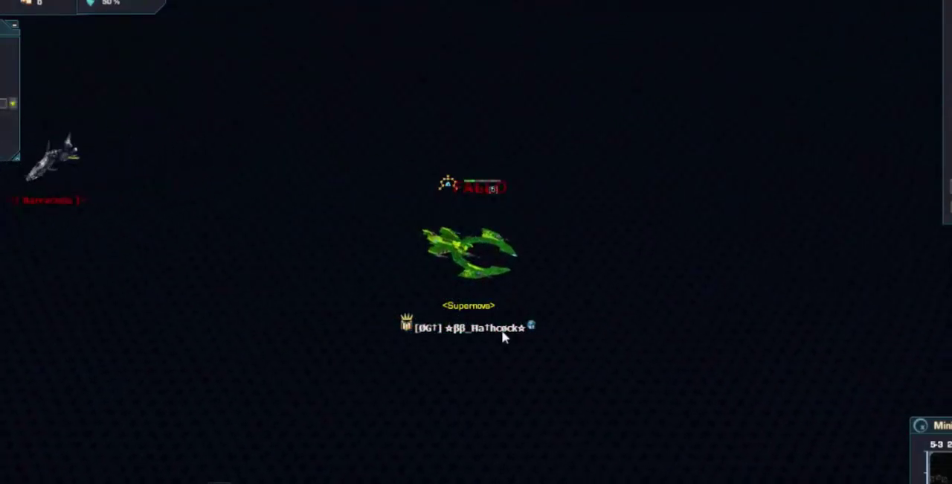
{"action": "key", "text": "4"}
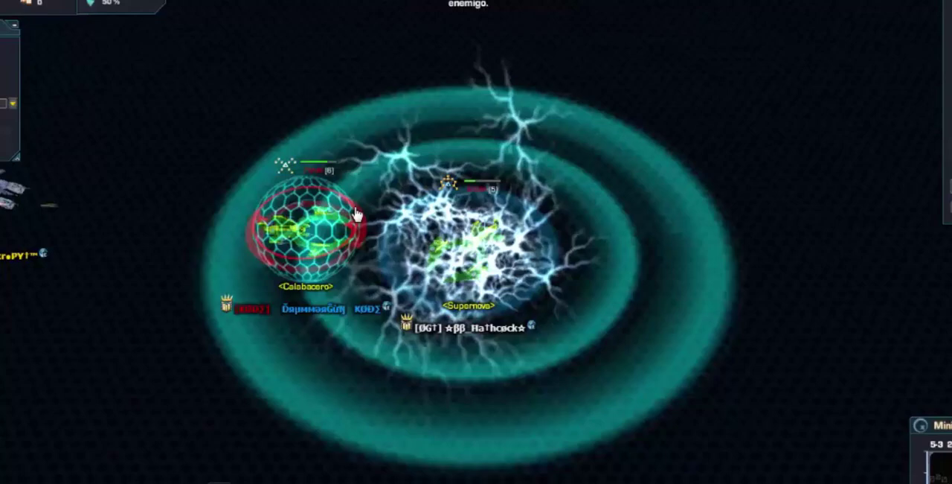